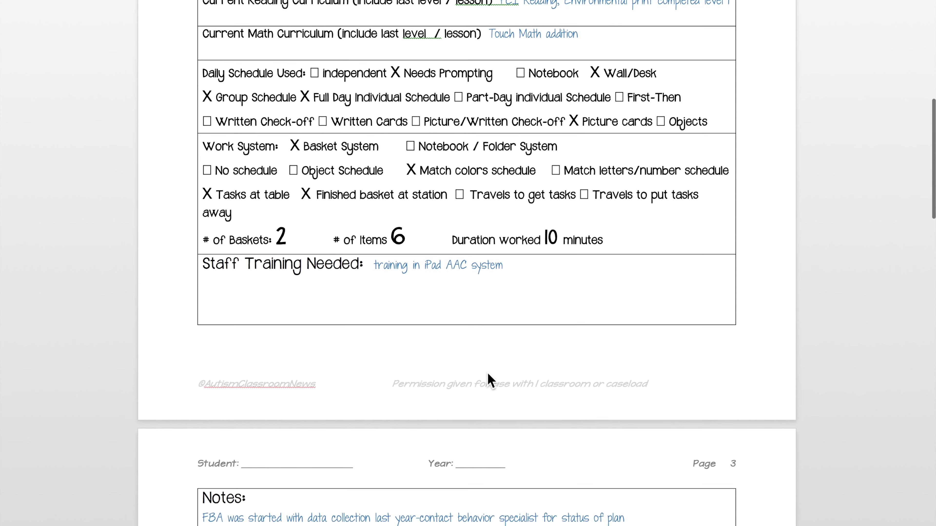
scroll(488, 374, "down", 4)
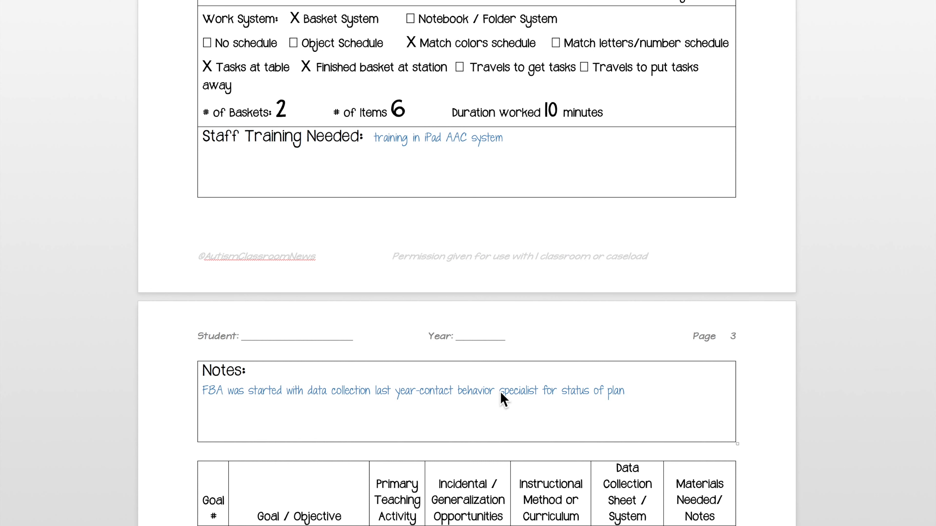
Step: Review the completed student profile, curriculum, daily schedule, work system, staff training and notes sections across the plan's first three pages
scroll(502, 393, "up", 7)
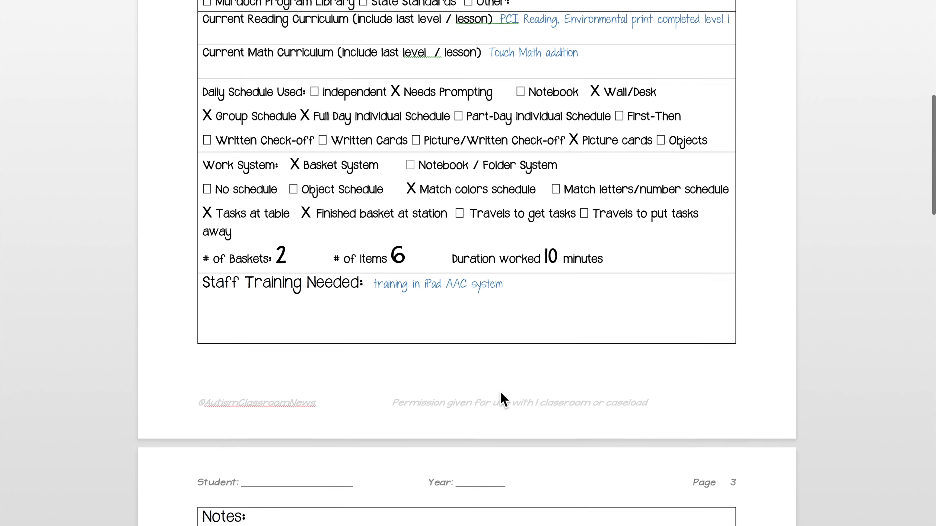
scroll(500, 391, "up", 8)
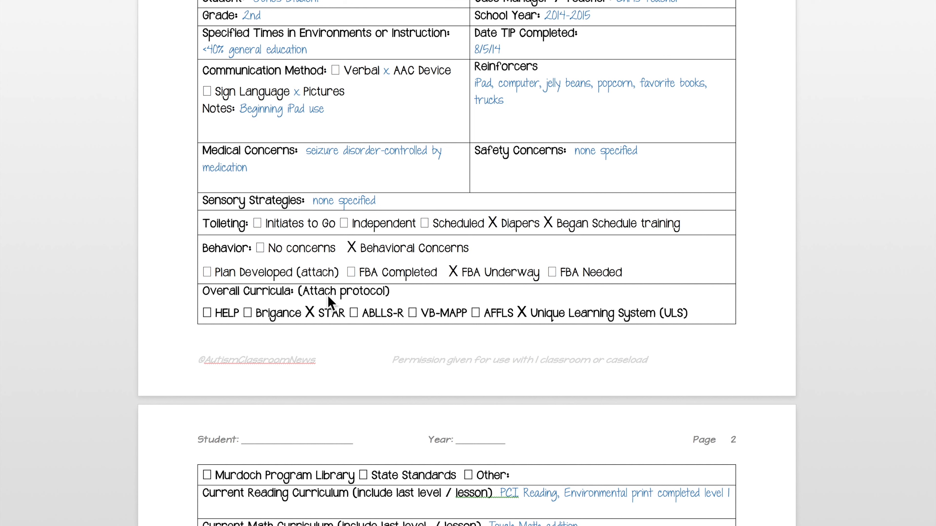
scroll(328, 297, "down", 1)
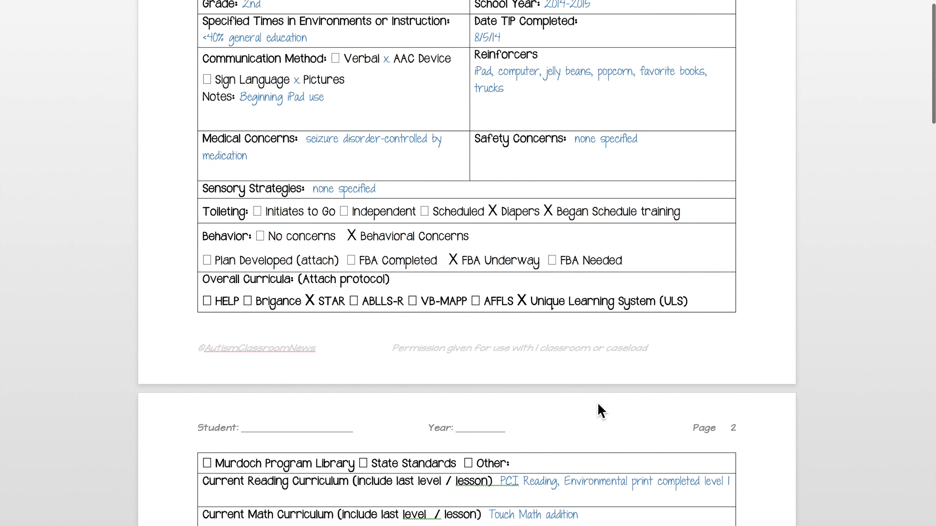
scroll(598, 405, "down", 1)
scroll(600, 411, "down", 2)
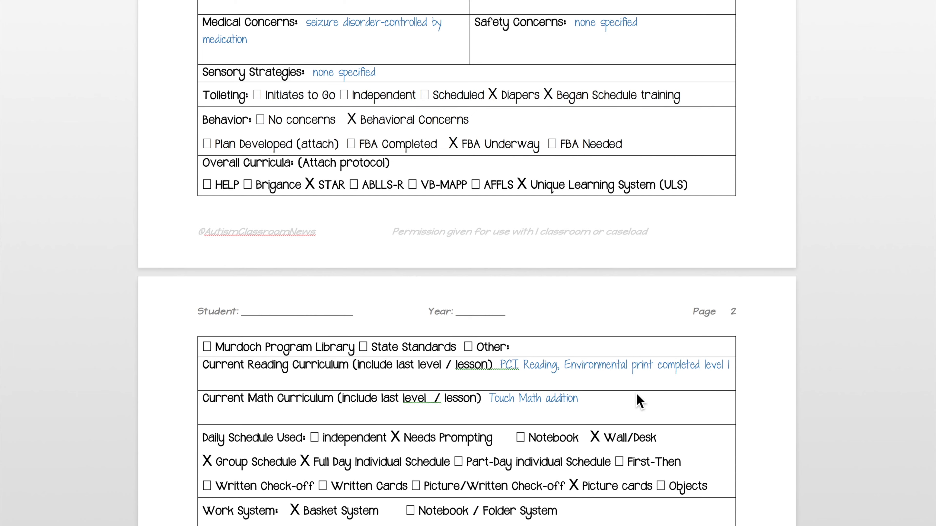
scroll(639, 400, "down", 3)
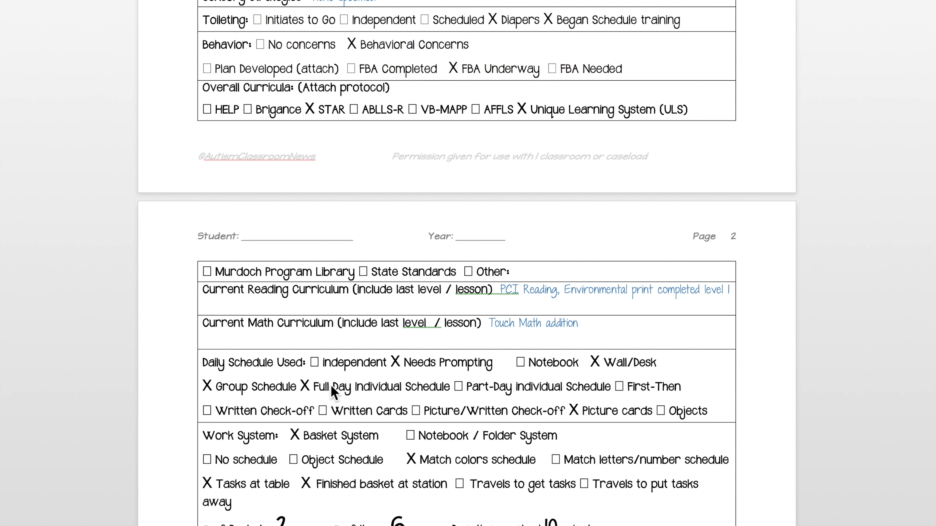
scroll(331, 386, "down", 1)
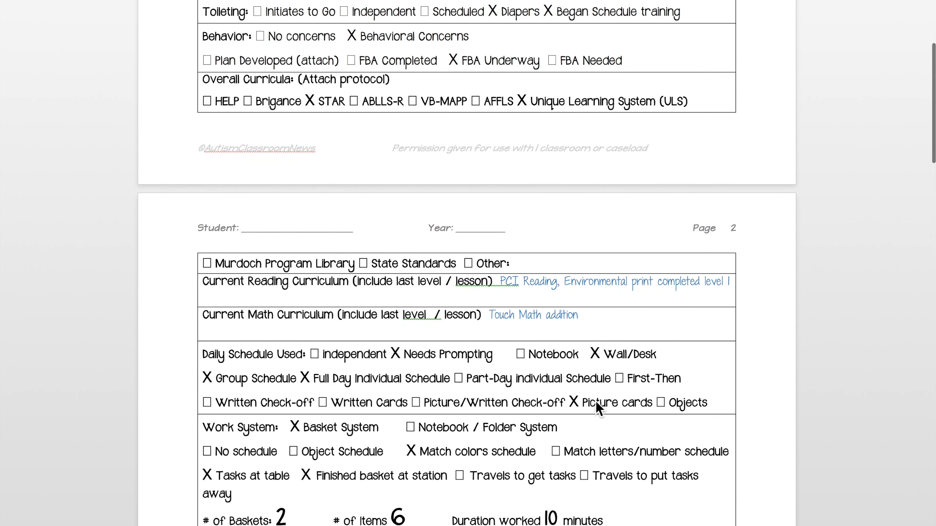
scroll(595, 404, "down", 3)
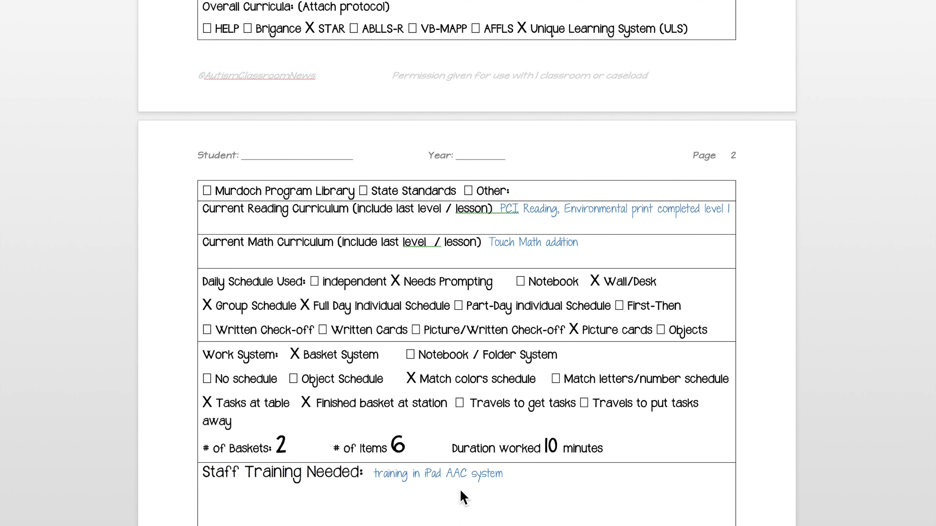
scroll(463, 497, "down", 8)
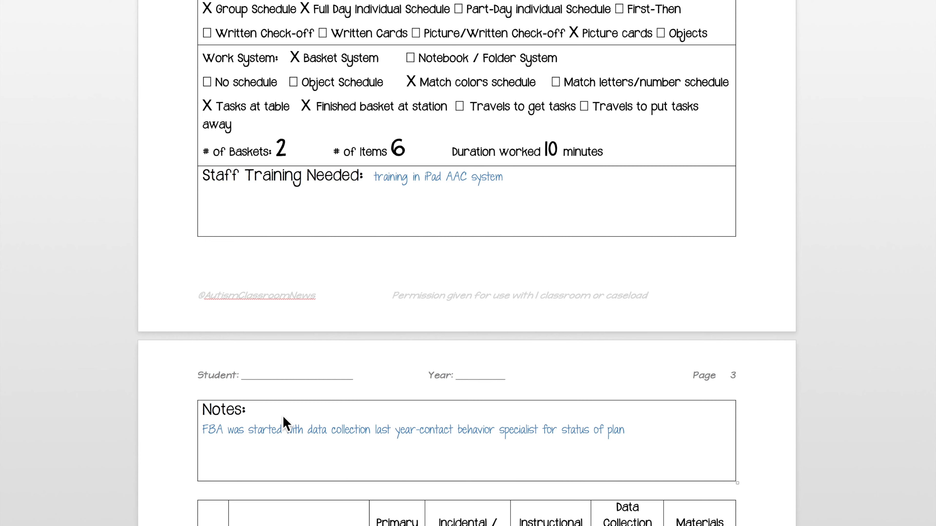
Step: Replace the blank line after Student in the page header with the student's name
scroll(284, 418, "up", 10)
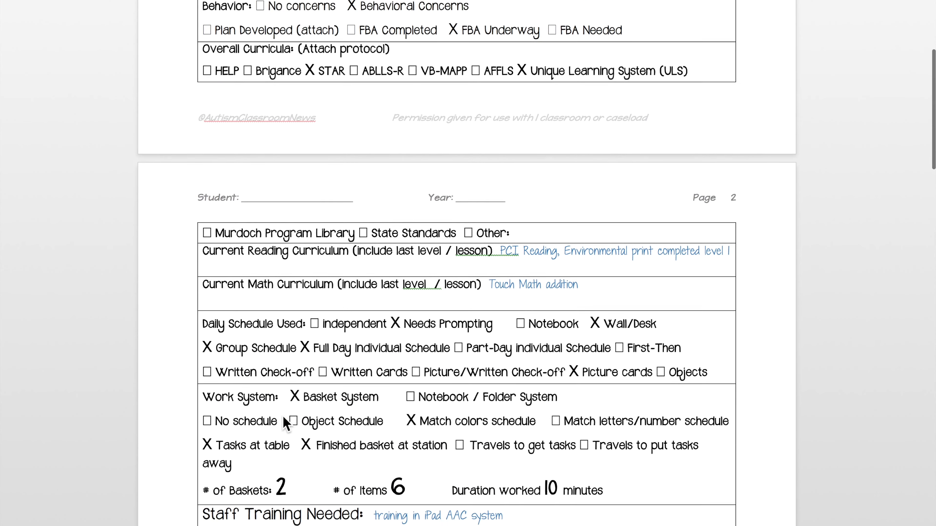
left_click(252, 216)
left_click(258, 217)
left_click(253, 205)
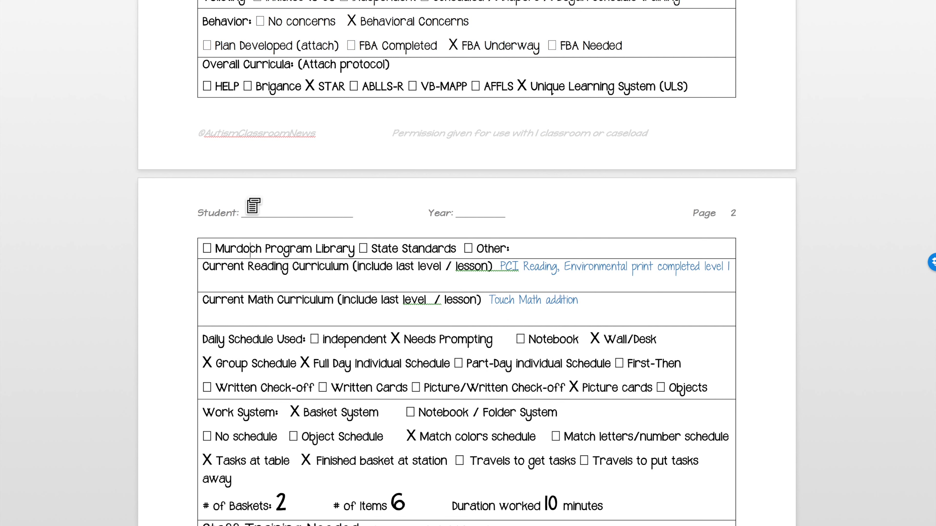
double_click(246, 200)
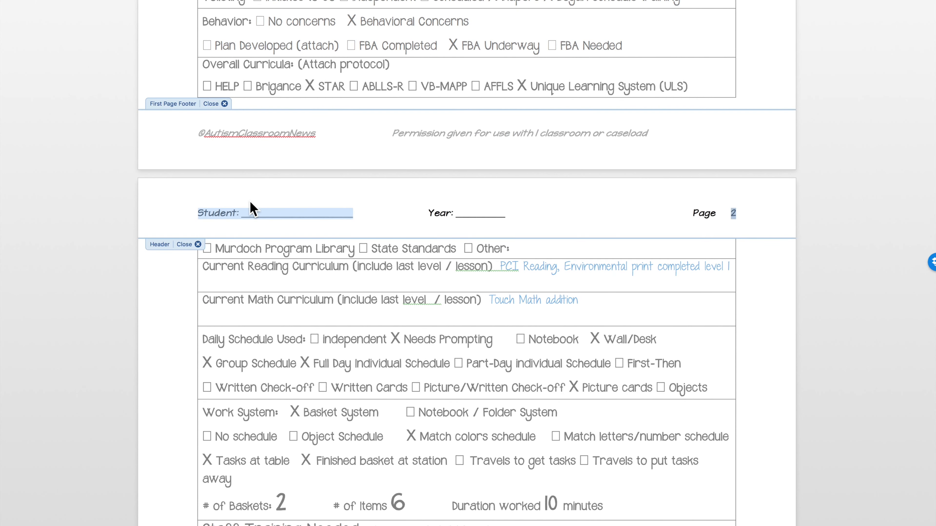
left_click(245, 213)
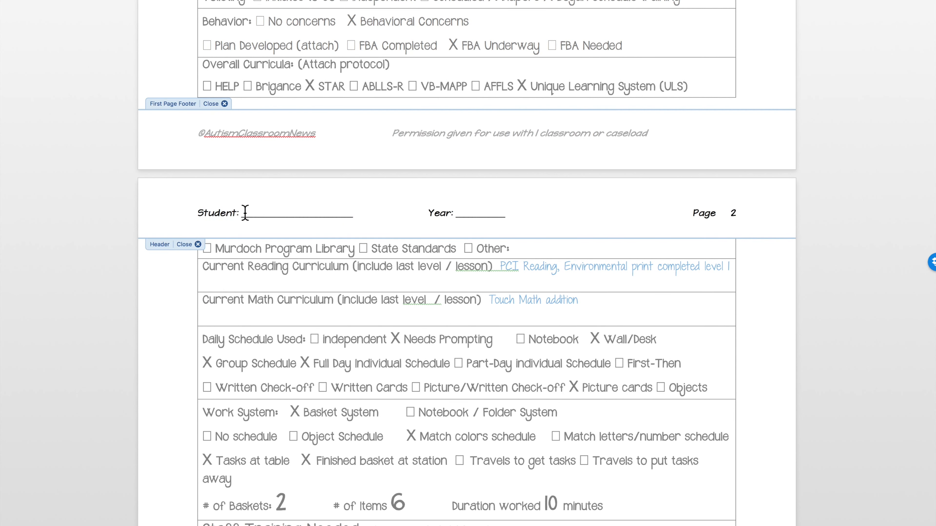
left_click_drag(245, 212, 357, 212)
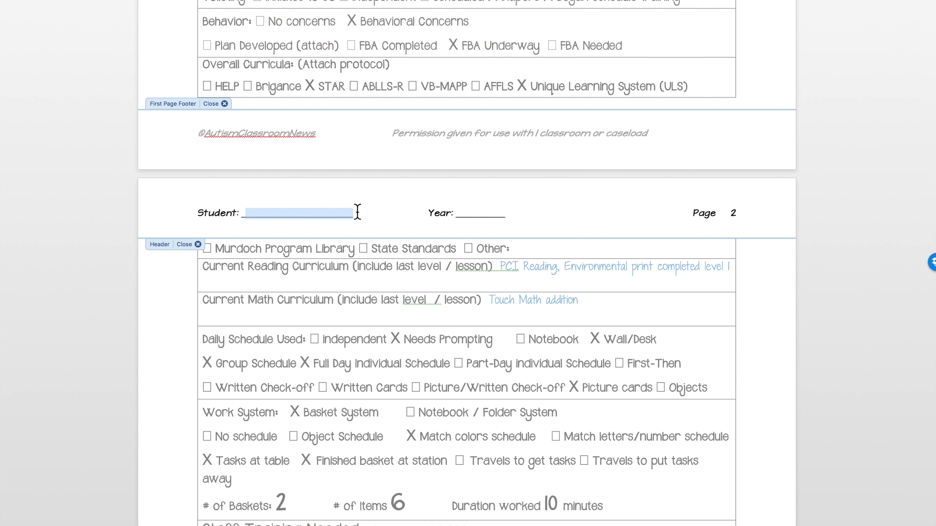
type("Jones S")
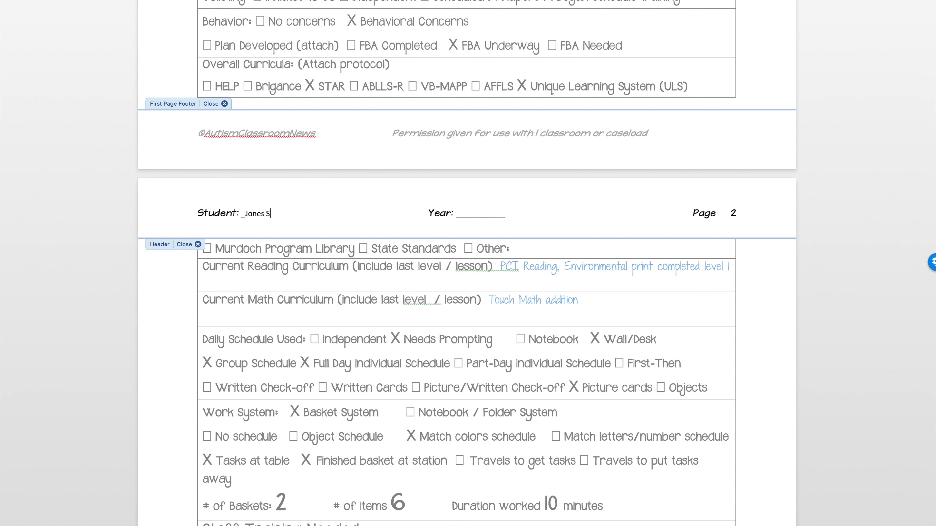
type("tudent")
Step: Fill in the header's Year field with 2014-2015 and return to the document body
left_click_drag(458, 212, 509, 214)
type("2014-2015")
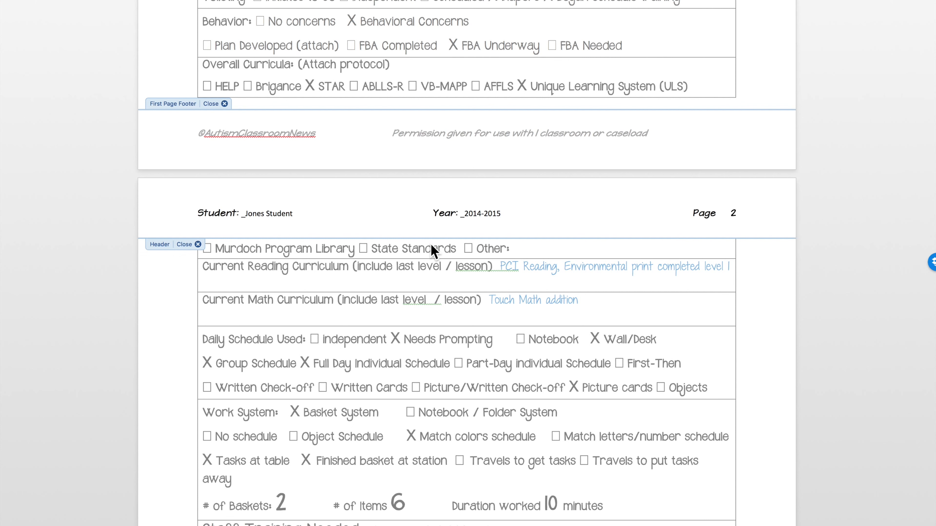
double_click(416, 273)
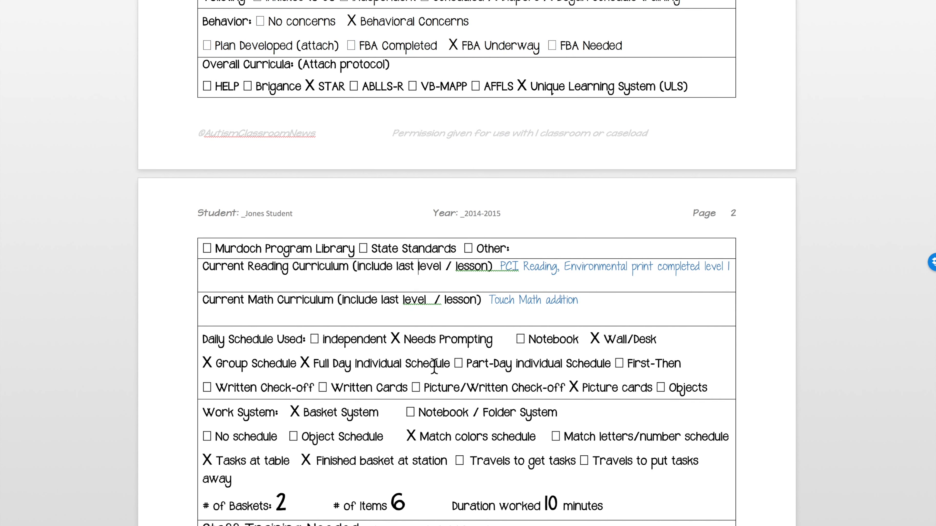
Step: Merge the goal 3 row's cells from Goal / Objective through Materials Needed/ Notes and make the goal statement bold
scroll(437, 387, "down", 10)
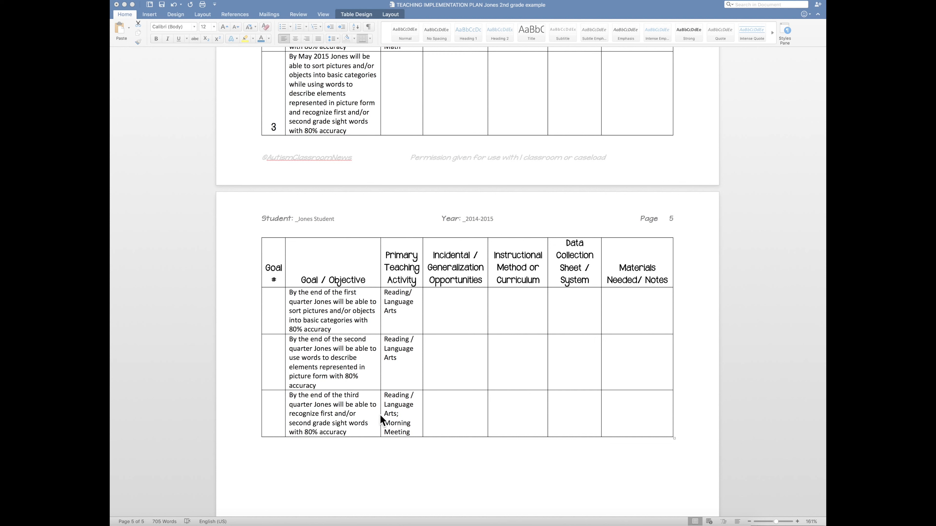
left_click(354, 75)
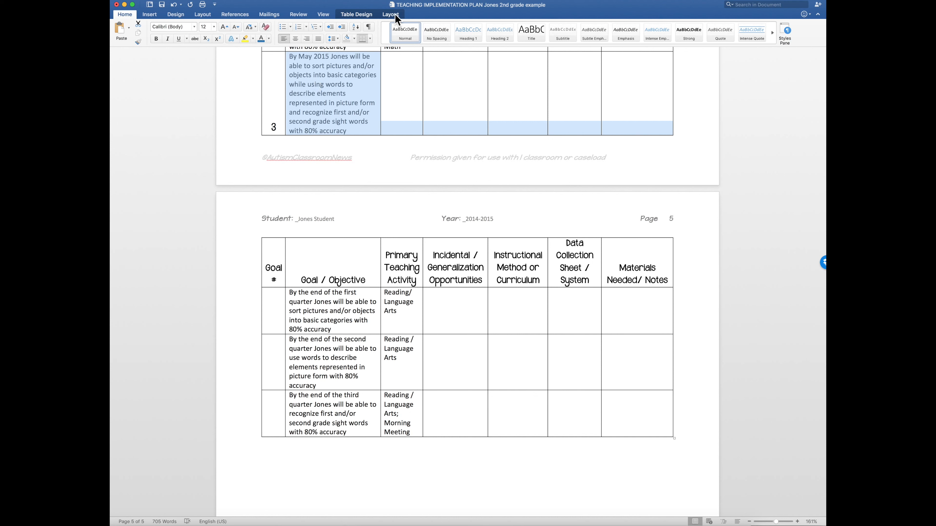
left_click(360, 16)
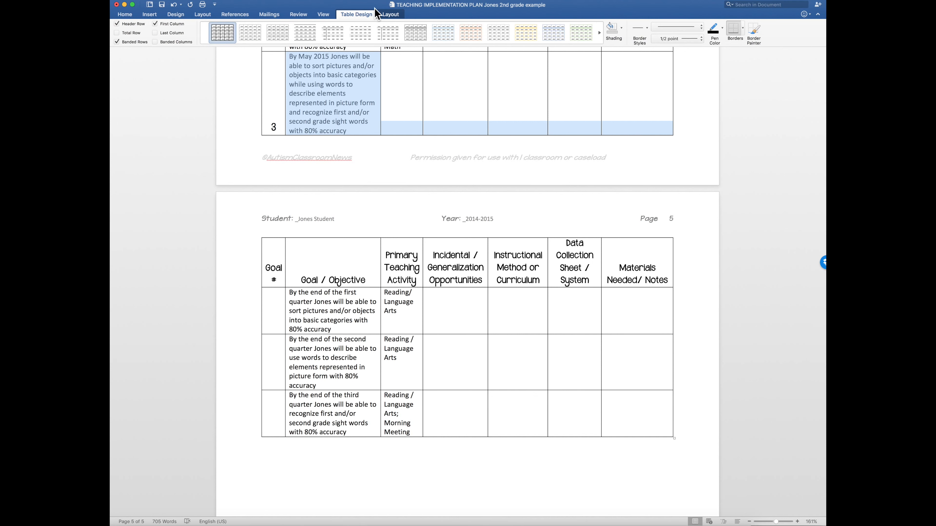
left_click(390, 16)
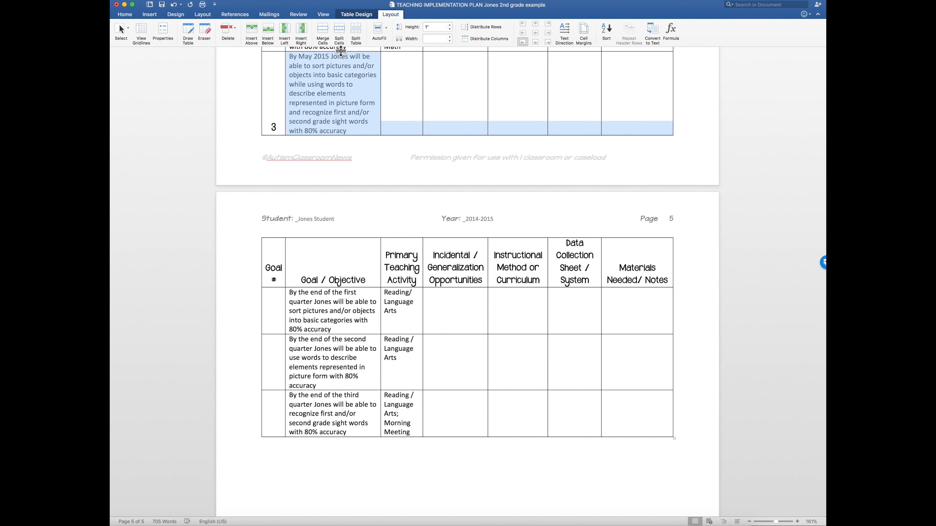
left_click(327, 31)
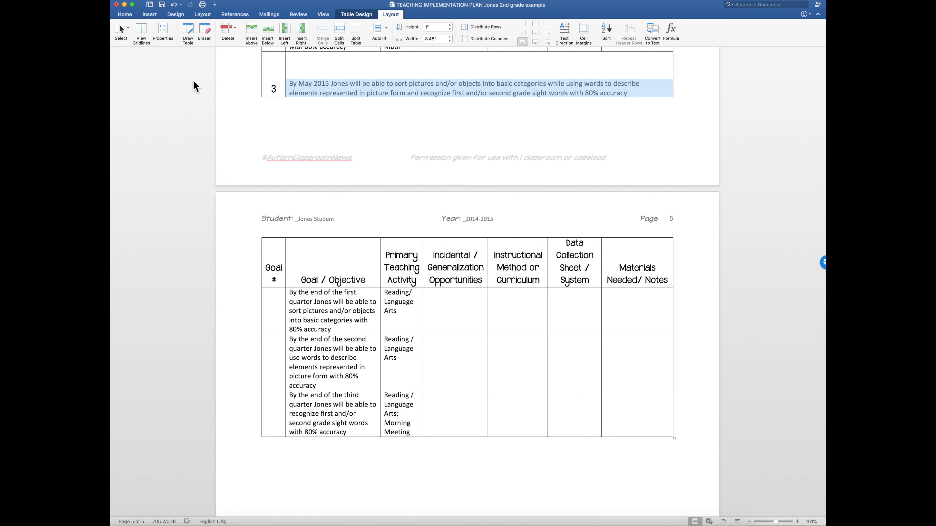
key("super+b")
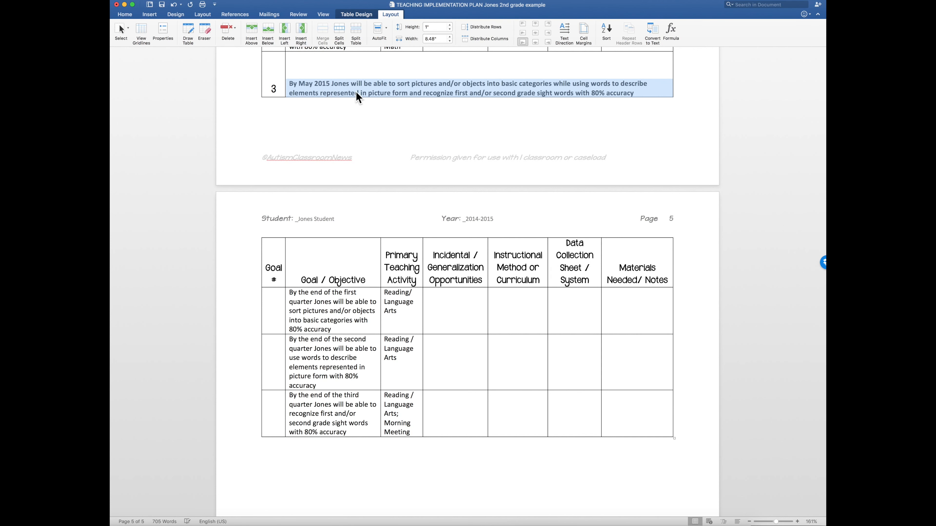
left_click(340, 70)
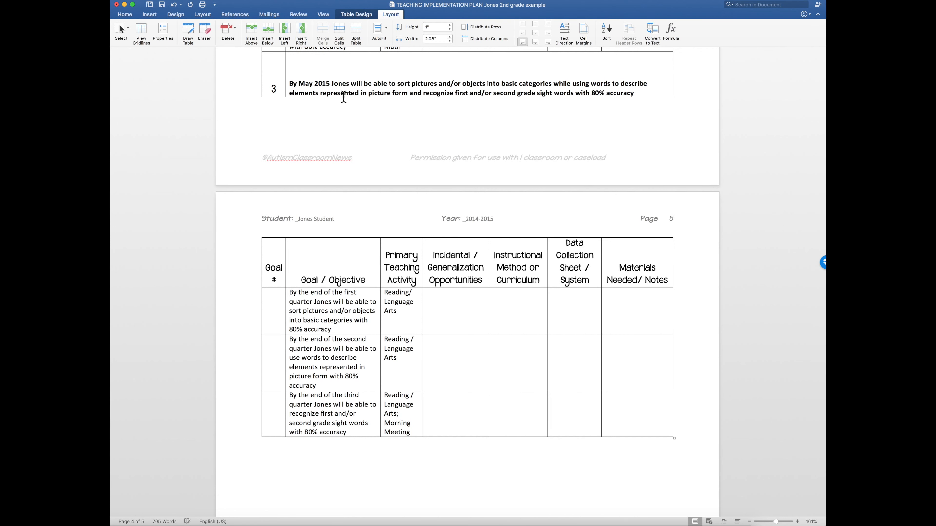
Step: Number the three quarterly objectives under goal 3 as 3a, 3b and 3c in the Goal # column
scroll(364, 109, "up", 2)
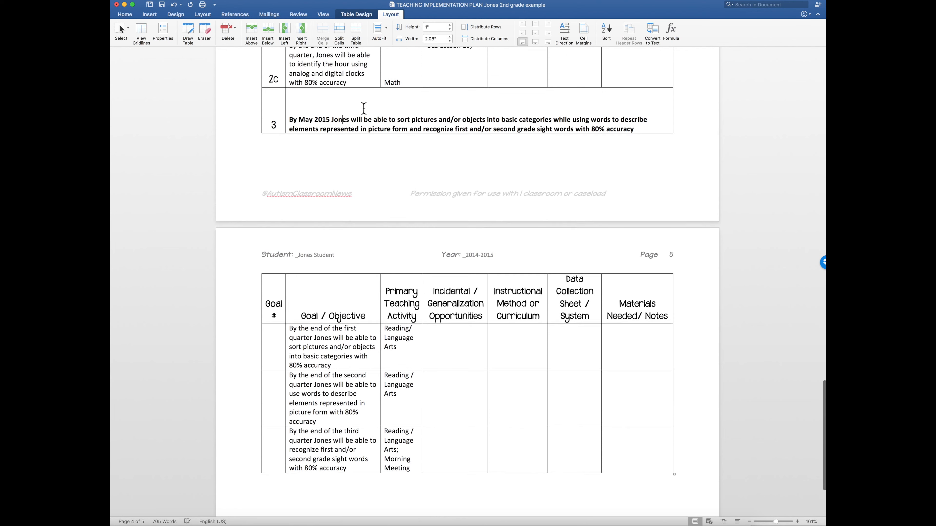
scroll(367, 156, "down", 4)
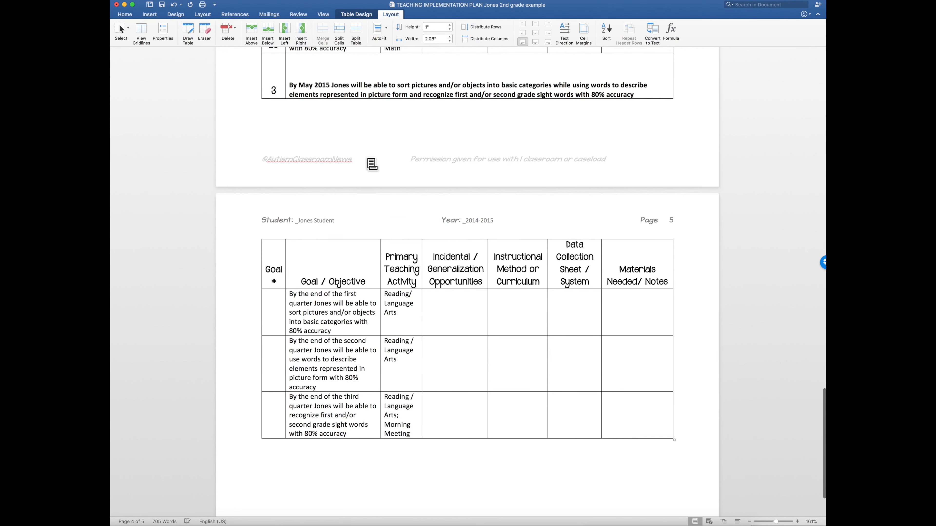
left_click(275, 284)
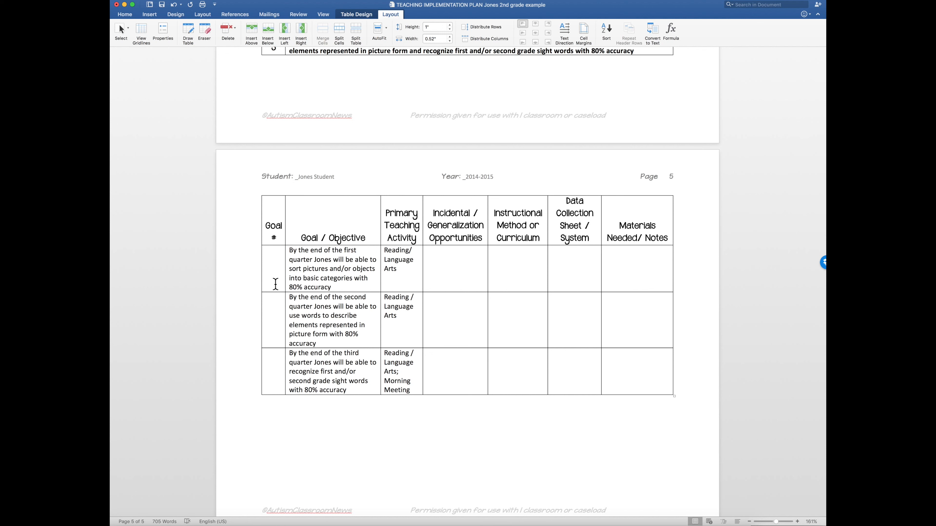
type("3")
type("3b")
left_click(280, 377)
type("3c")
Step: Align the 3a, 3b and 3c goal number cells to bottom center
left_click_drag(272, 254, 275, 357)
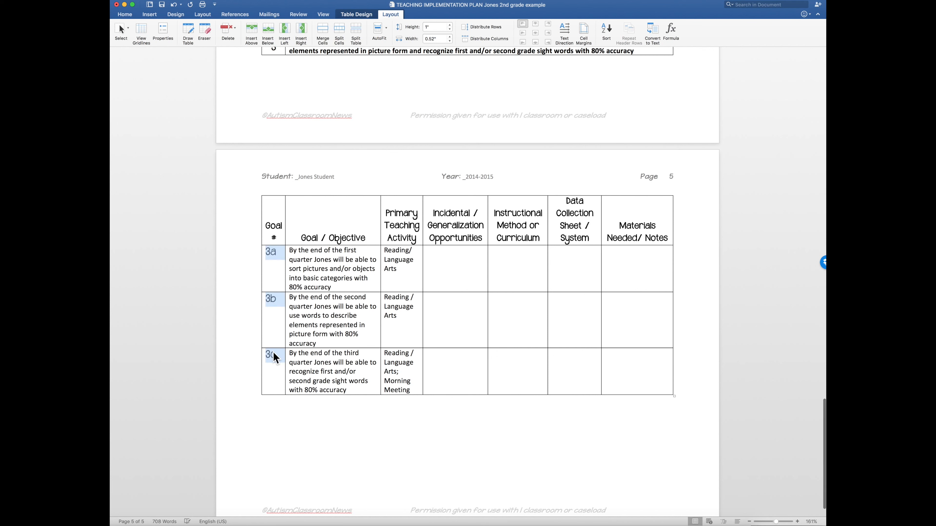
right_click(274, 357)
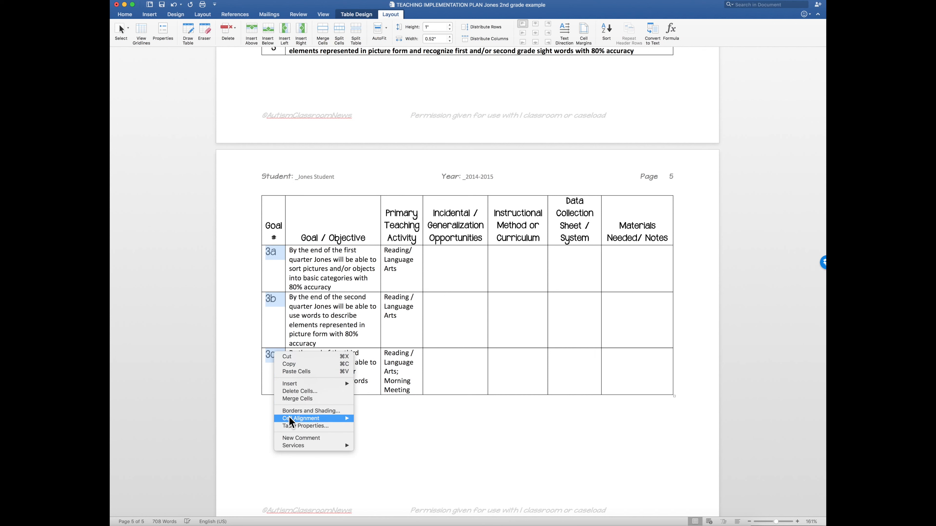
mouse_move(291, 422)
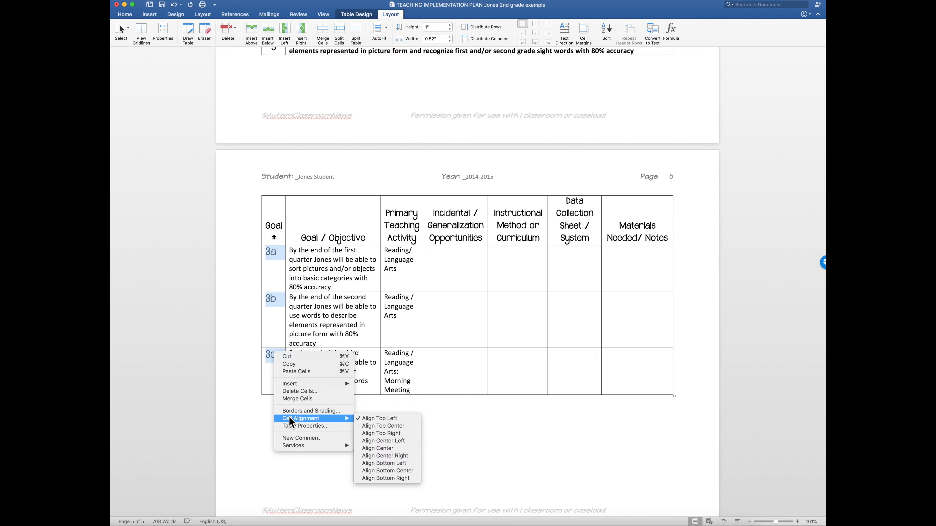
left_click(397, 471)
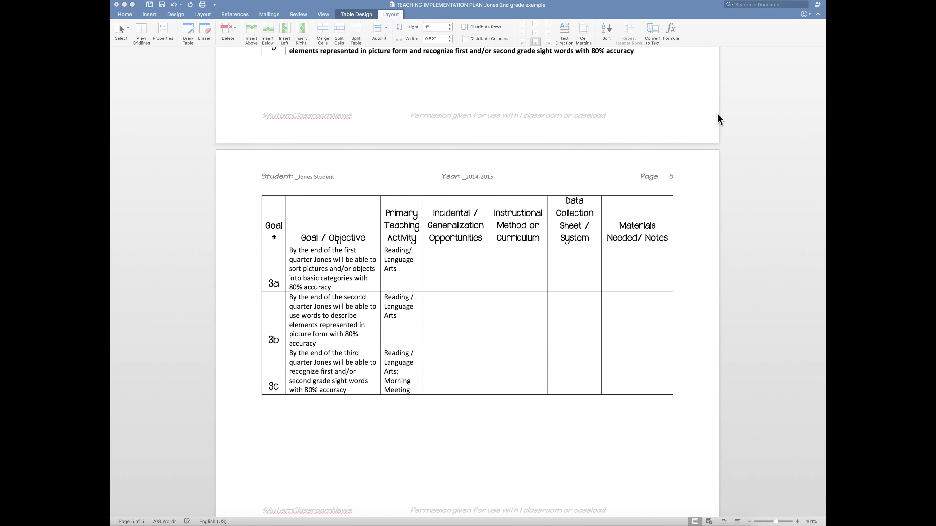
Step: For objective 3a, paste "DTT STAR Level 2 Lesson 7 Preacademics: Sorting categories" as the instructional method and enter "Reading, science" as generalization opportunities
left_click(520, 266)
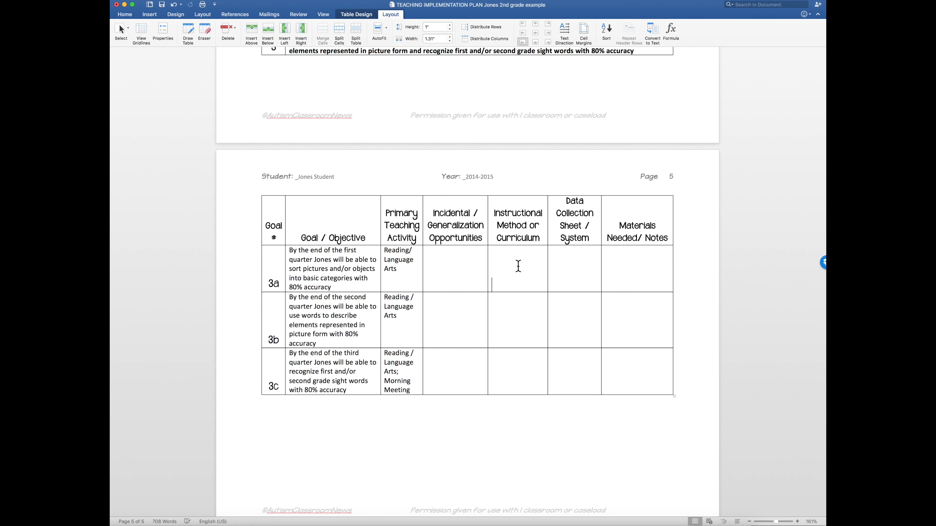
type("DTT STAR Level 2 Lesson 7 Preacademics: Sorting categories")
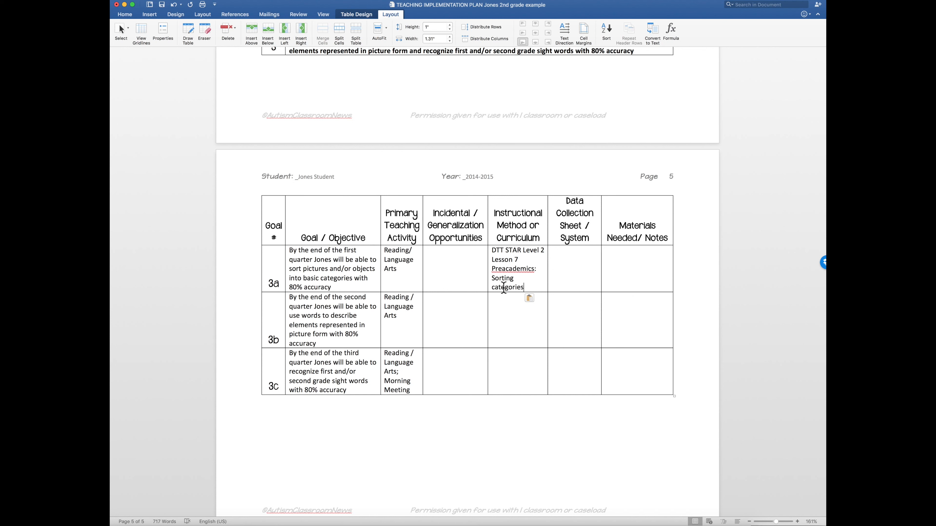
left_click(449, 281)
type("Reading, science")
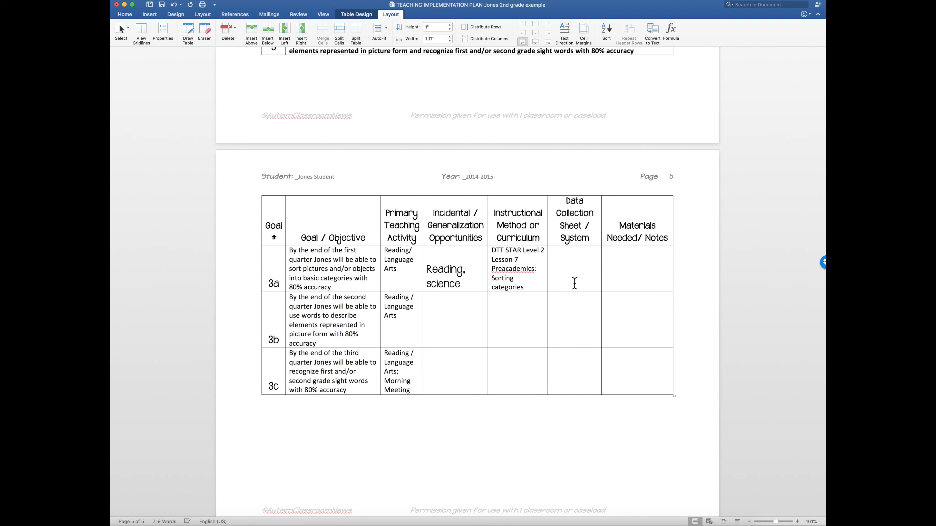
Step: Enter "Discrete trial data sheet" as the data collection system for objective 3a
type("Discrete trial data sh")
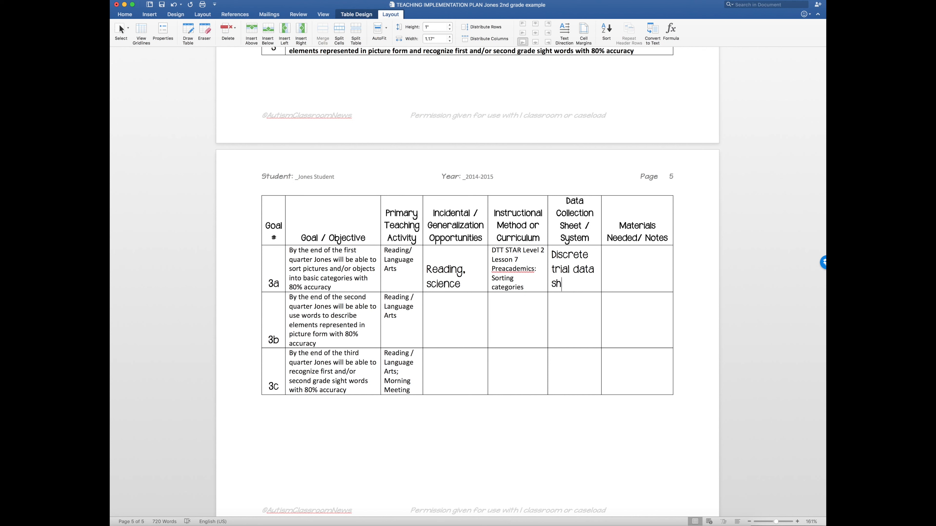
type("eet")
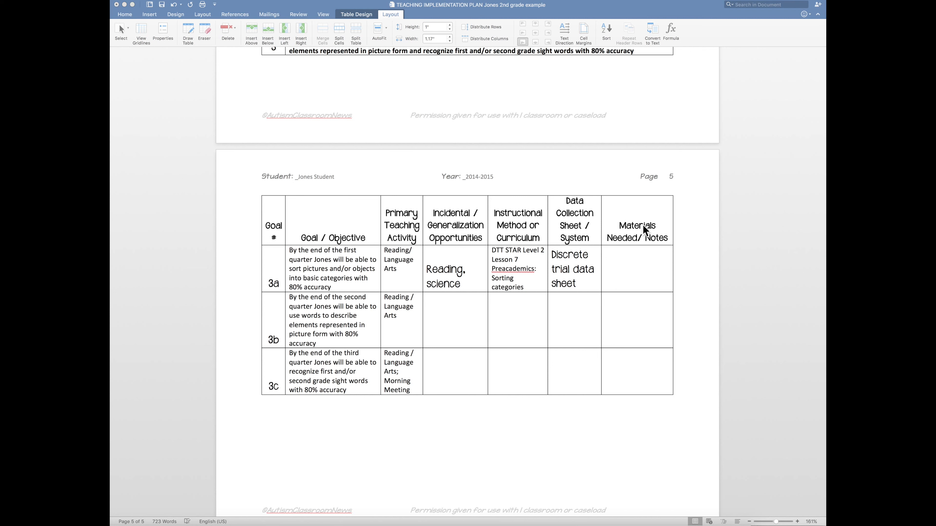
Step: For objective 3b, paste "DTT STAR Level 2 Lesson Preacad. Expanded Book Use" as the instructional method and "ULS Lesson 1-4; Science" as generalization opportunities
left_click(449, 310)
left_click(449, 311)
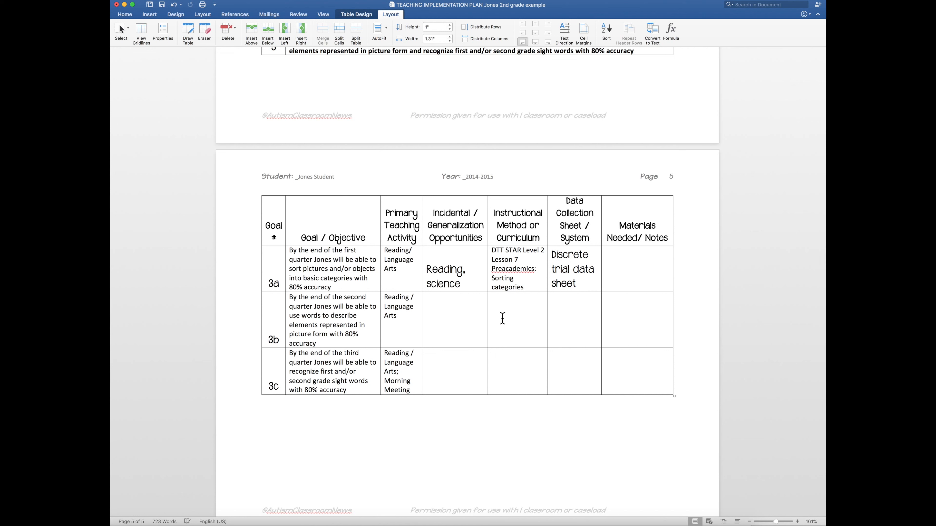
type("DTT STAR Level 2 Lesson Preacad. Expanded Book Use")
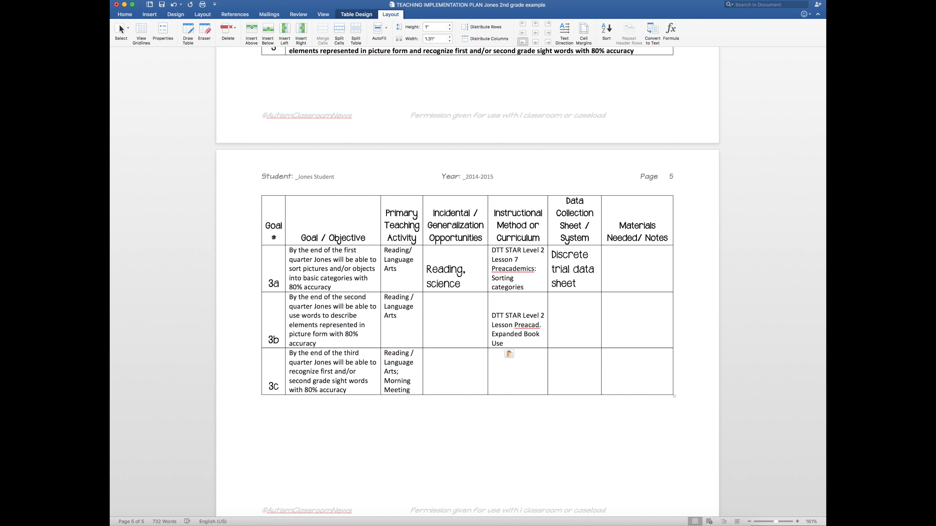
key("super+Tab")
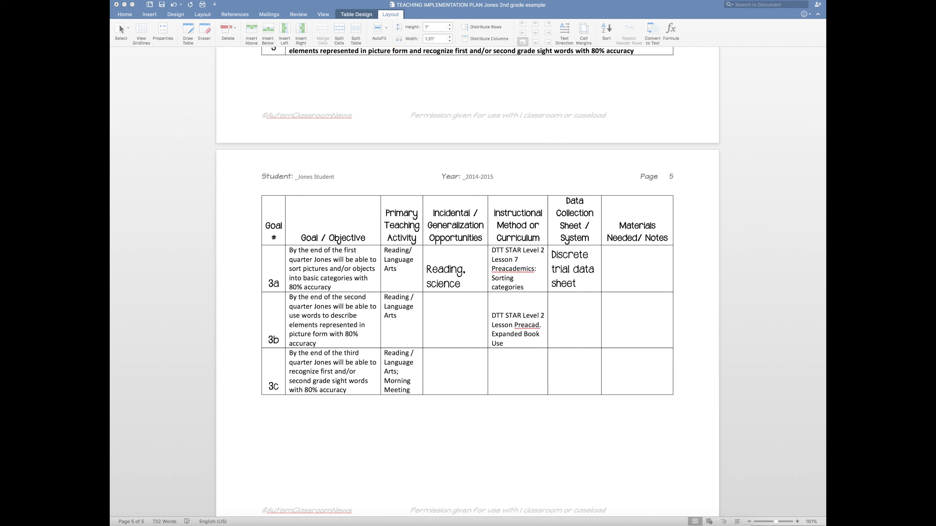
left_click(462, 309)
left_click(462, 310)
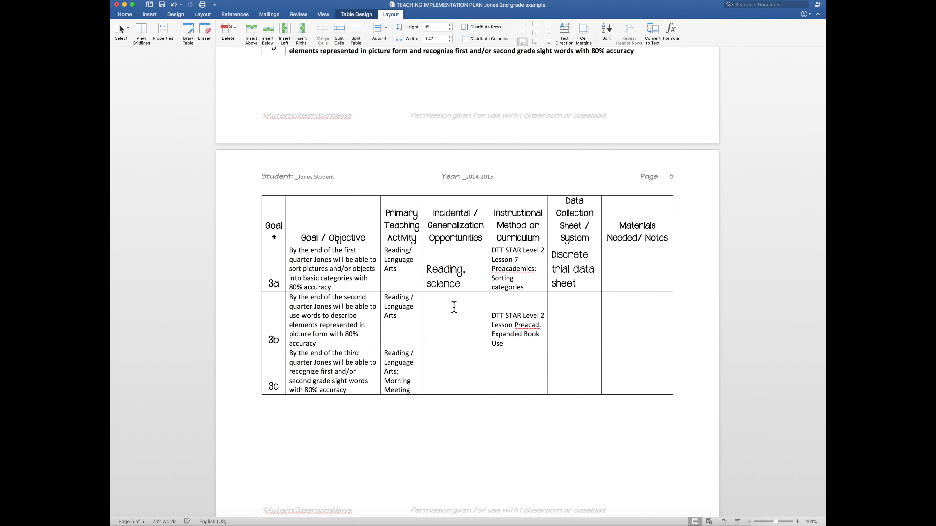
type("ULS Lesson 1-4; Science")
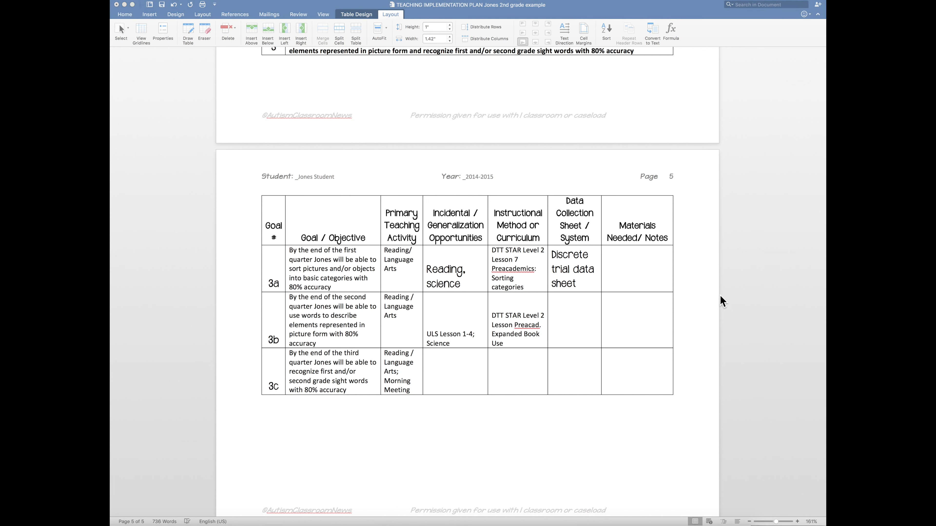
Step: For objective 3b, paste "DTT Data sheet" as data collection and enter "Pictures as cues, fade them over time" under materials and notes
left_click(571, 318)
type("DTT Data sheet")
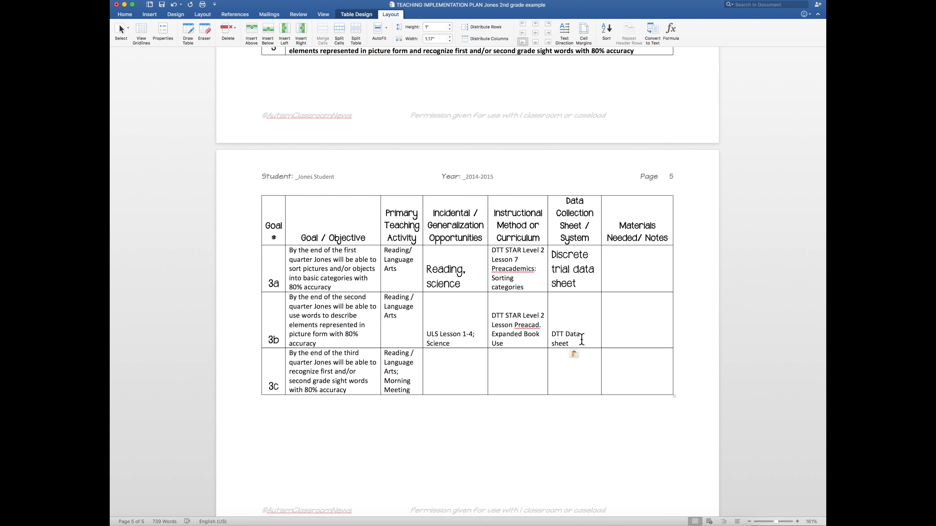
left_click(647, 334)
type("pictures as cues, fade")
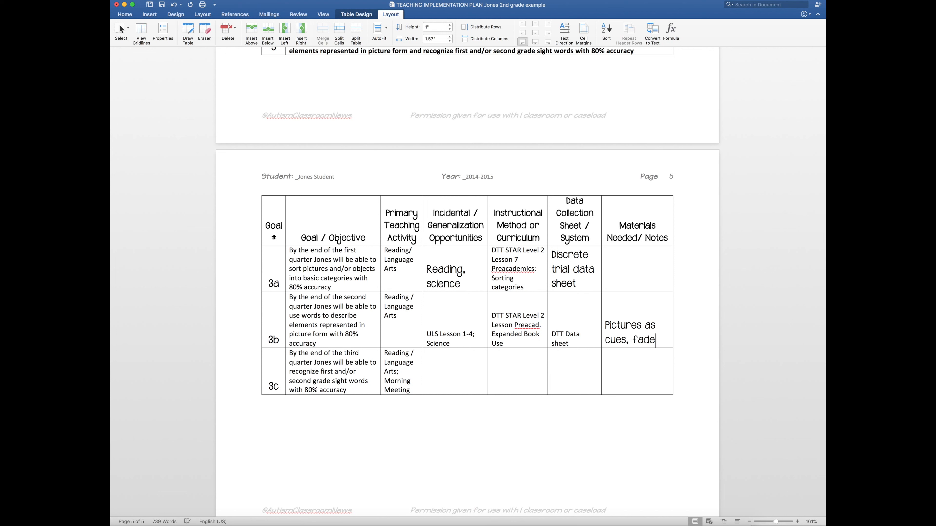
type(" the")
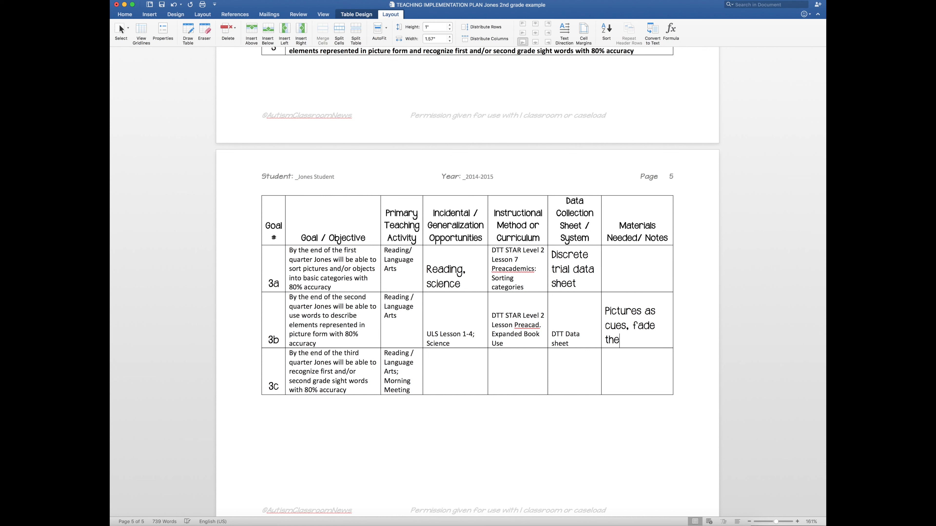
type("m over time")
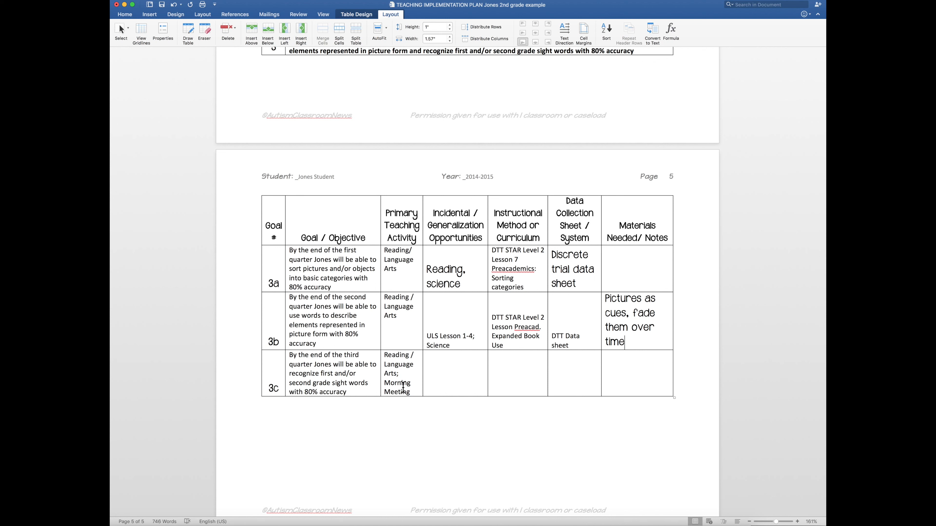
Step: Move "Morning Meeting" from objective 3c's primary teaching activity to its generalization opportunities and add ", Science" after it
left_click_drag(385, 383, 457, 378)
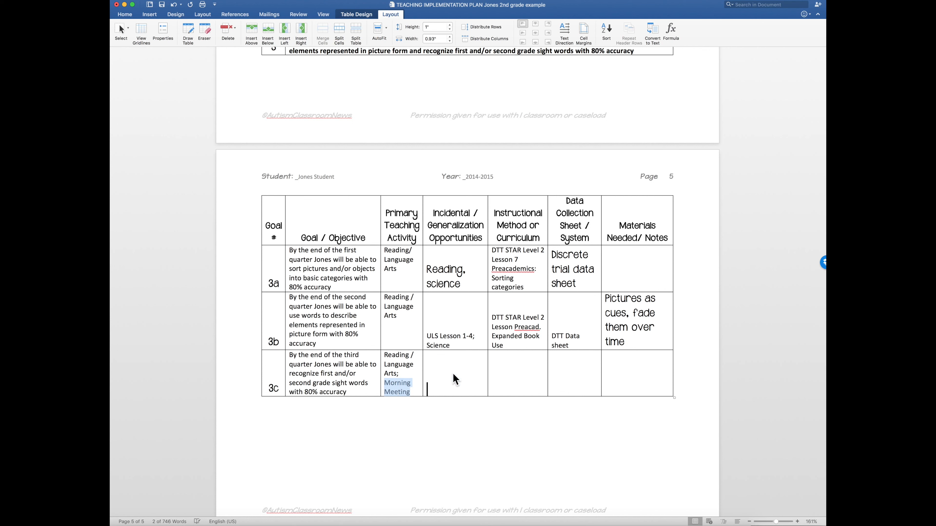
key("Right")
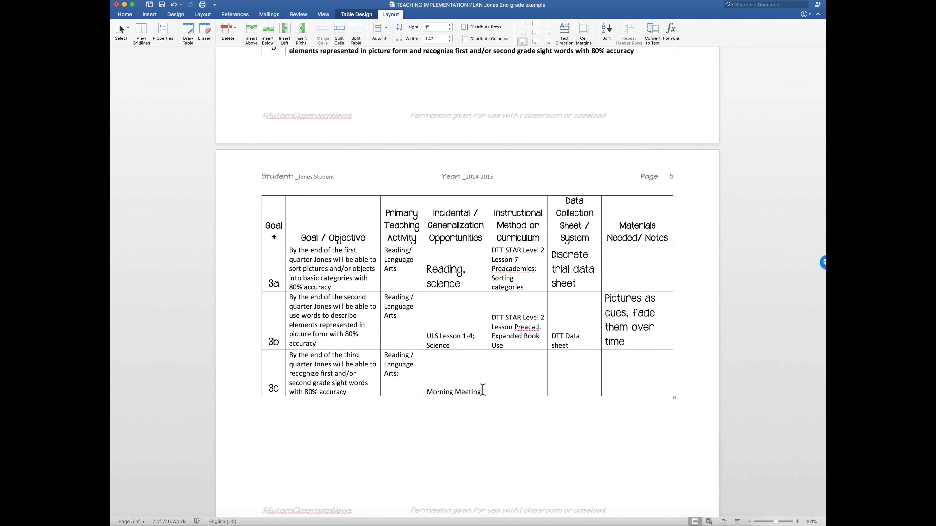
type("C")
key("BackSpace")
type("A")
key("BackSpace")
type("Science")
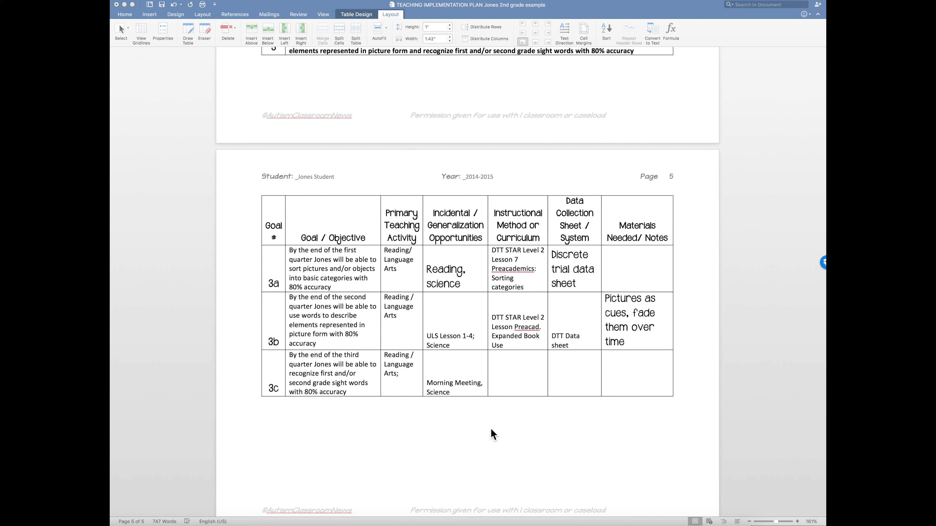
Step: For objective 3c, paste "ULS Lessons 7-10 Word Studies and word wall" as the instructional method and enter "Monthly checkpoints on ULS; work product" for data collection
left_click(504, 387)
type("ULS Lessons 7-10 Word Studies and word wall")
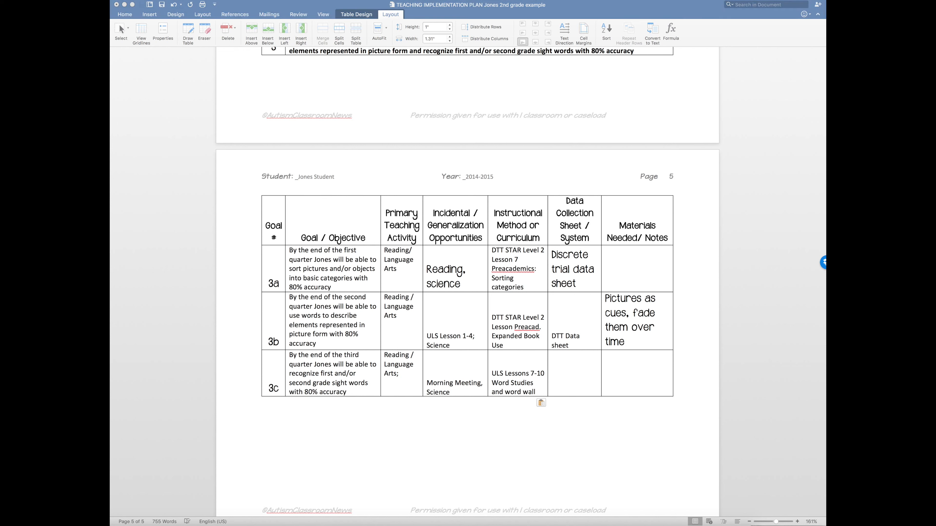
left_click(538, 381)
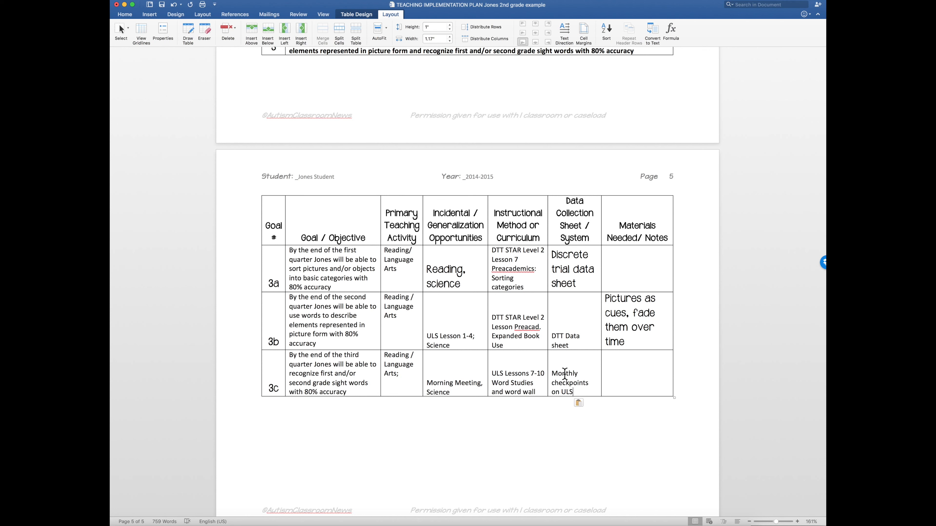
type("; work product")
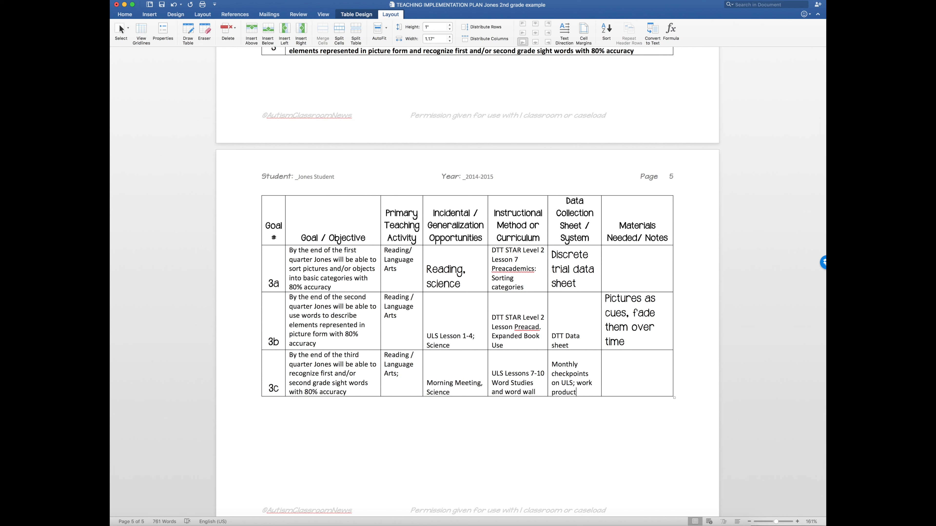
Step: Enter "Word wall" as the materials needed for objective 3c
left_click(632, 382)
type("word wall")
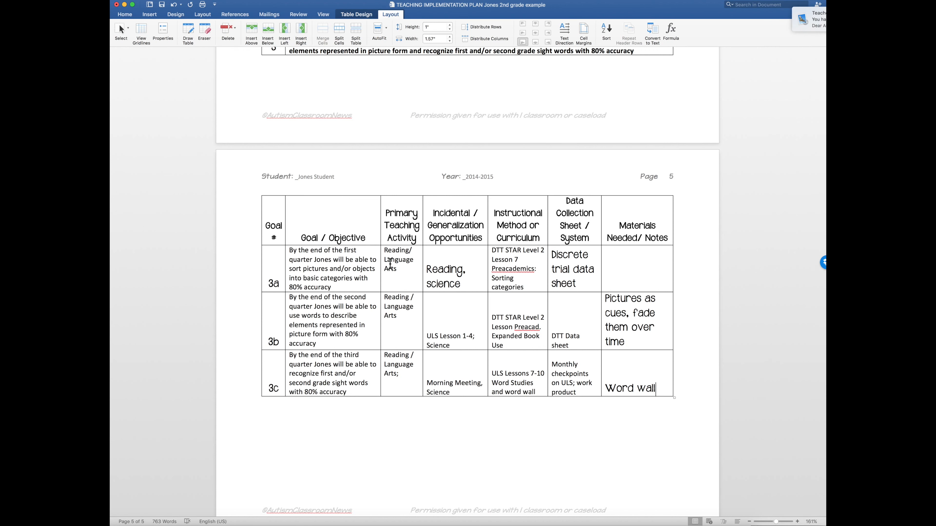
Step: Align the cells of objectives 3a to 3c, from Goal / Objective through Materials Needed/ Notes, to bottom center
left_click(325, 268)
left_click_drag(334, 266, 629, 378)
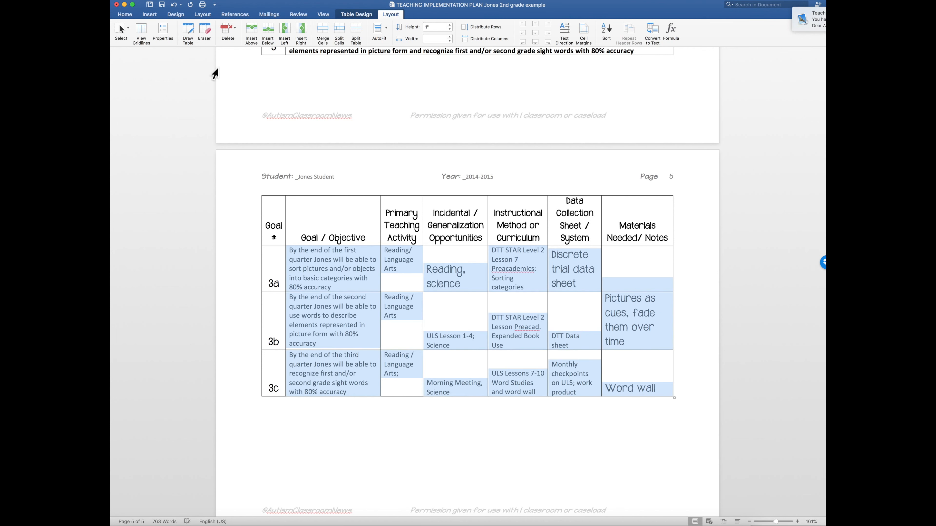
left_click(125, 15)
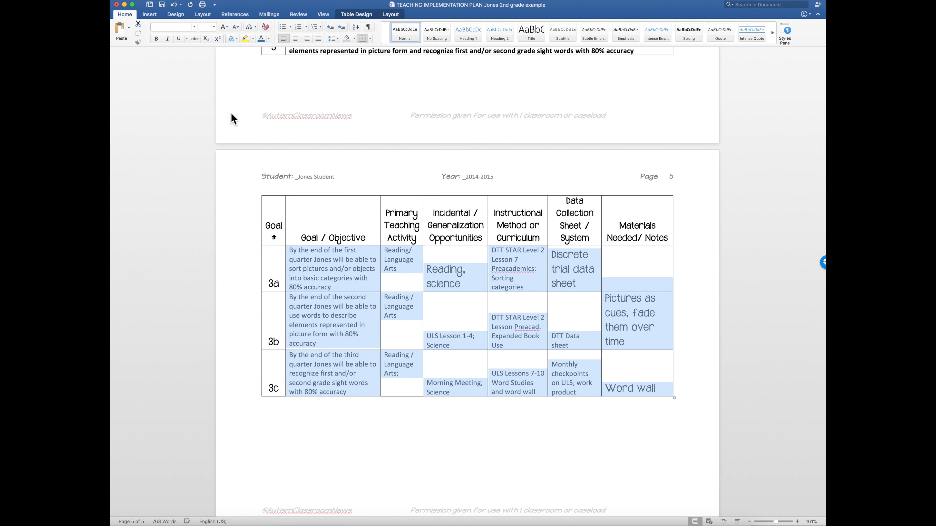
right_click(349, 268)
mouse_move(367, 335)
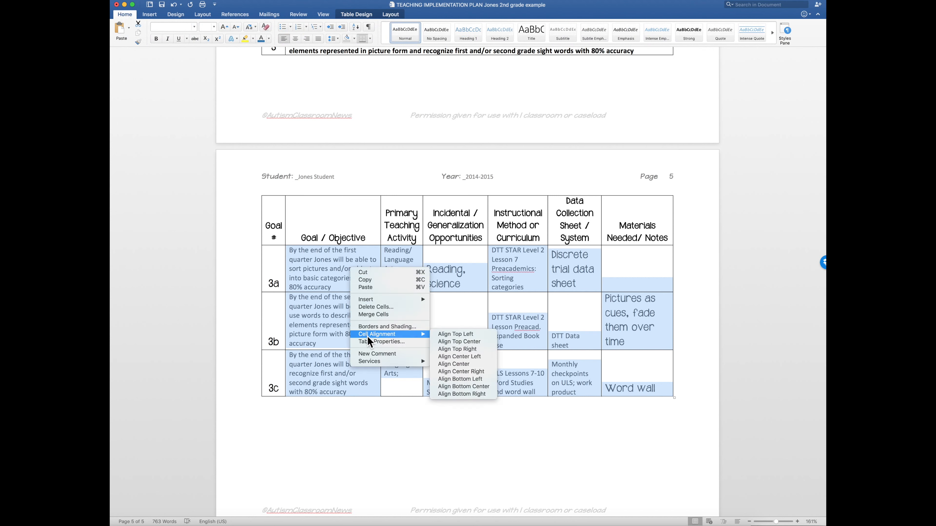
left_click(452, 383)
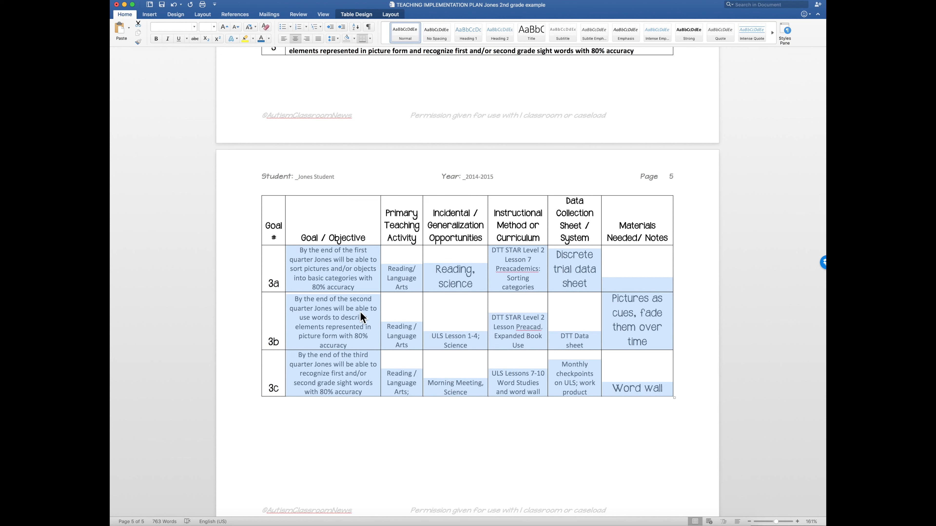
Step: Set the text of the selected 3a to 3c objective cells to Calibri (Body) at size 12
left_click(194, 27)
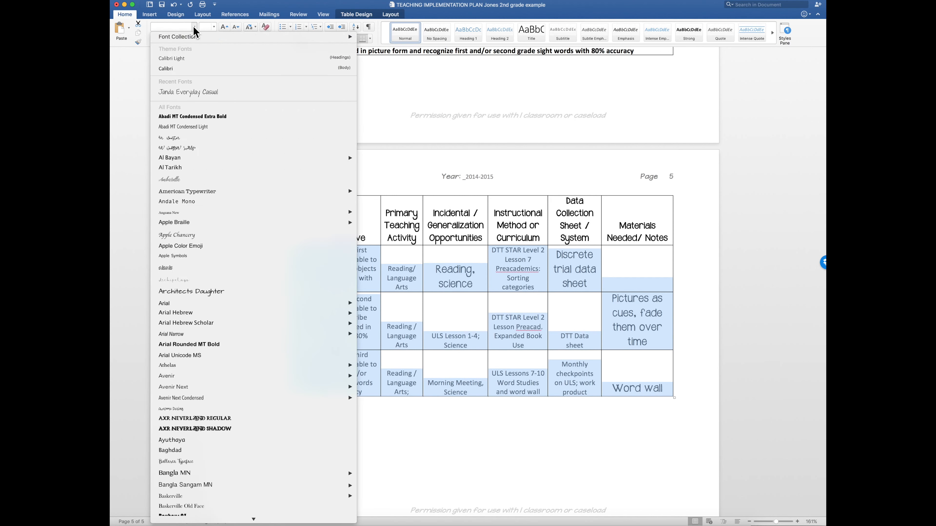
left_click(193, 69)
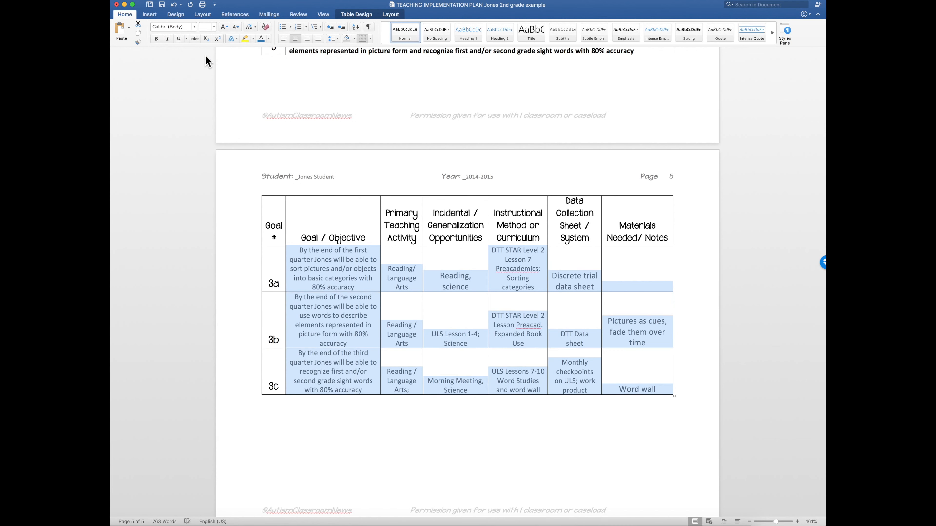
left_click(213, 26)
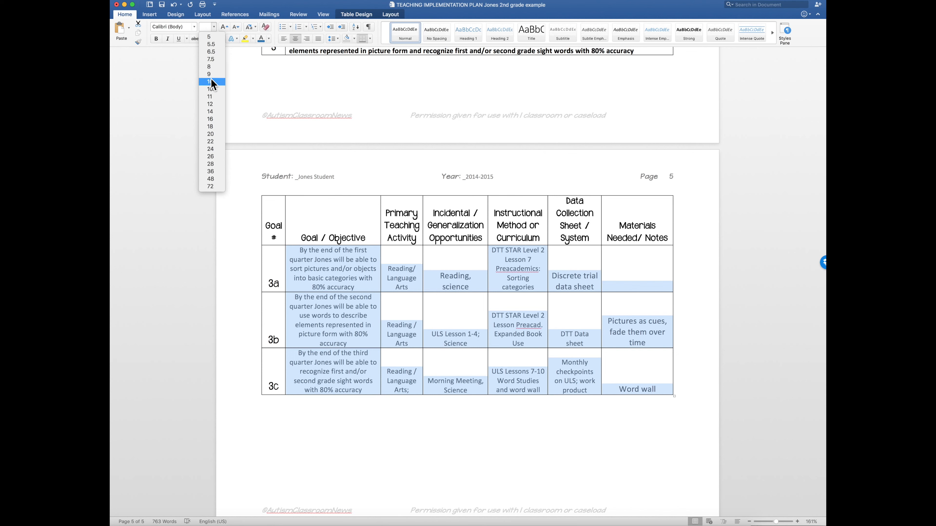
left_click(210, 104)
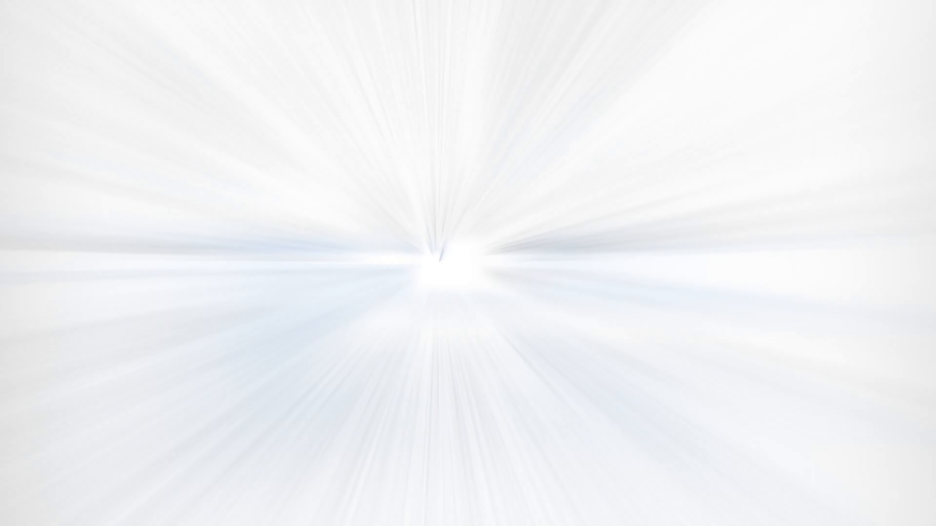